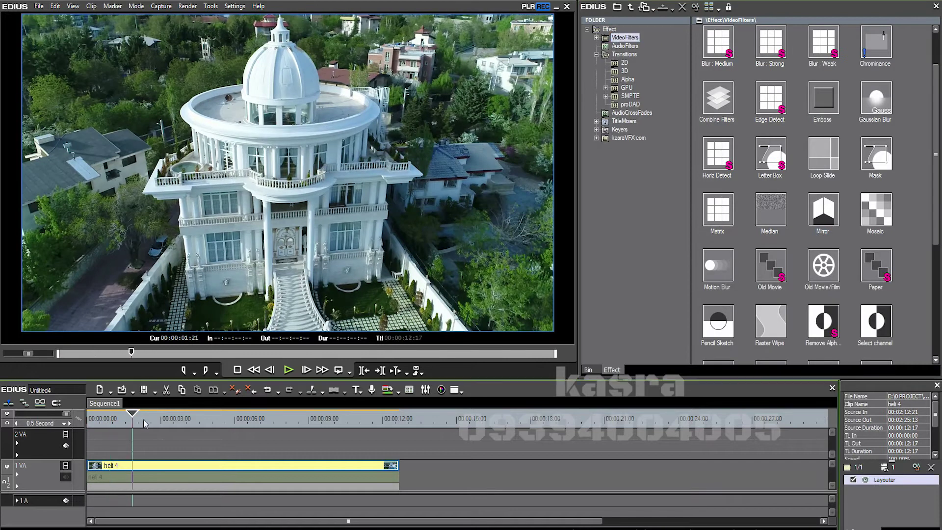
Step: Preview the heli 4 footage and inspect its speed settings without changing anything
{"action": "left_click_drag", "start_coordinate": [158, 421], "coordinate": [280, 438]}
{"action": "left_click", "coordinate": [143, 420]}
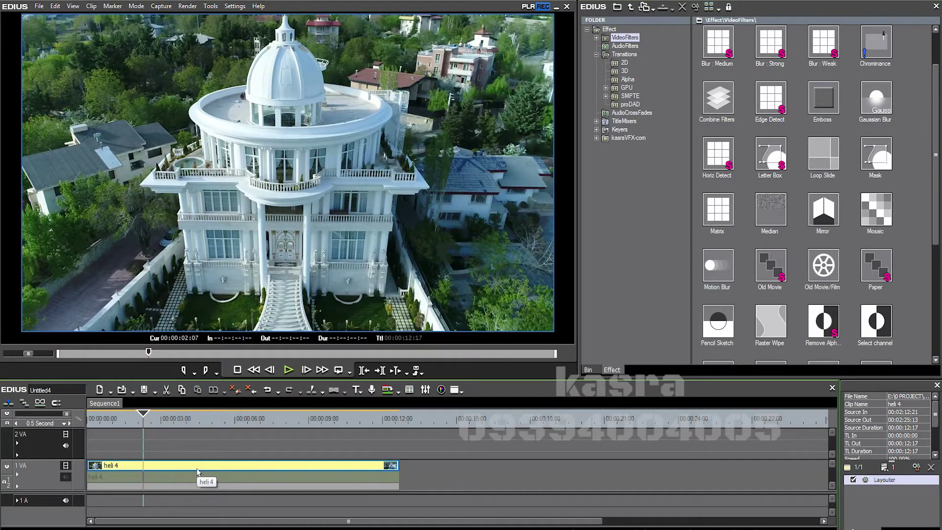
{"action": "key", "text": "alt+e"}
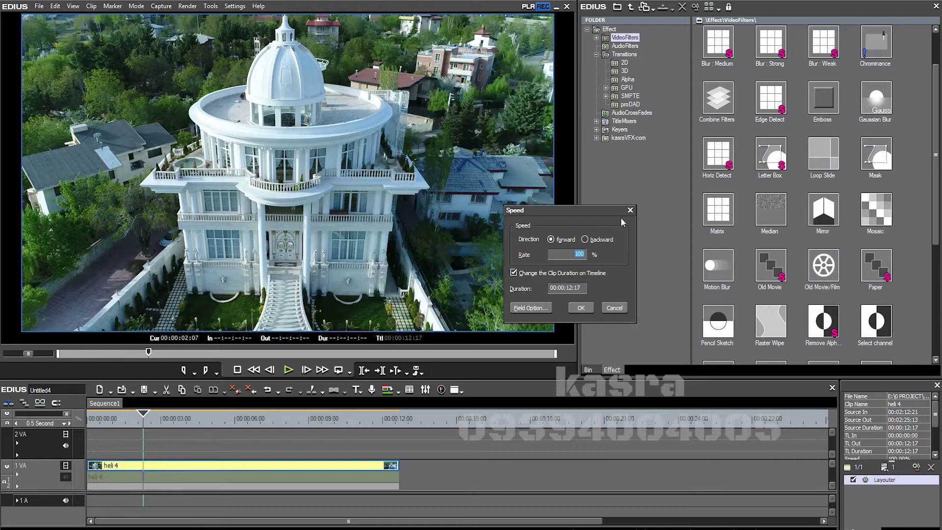
{"action": "left_click", "coordinate": [630, 210]}
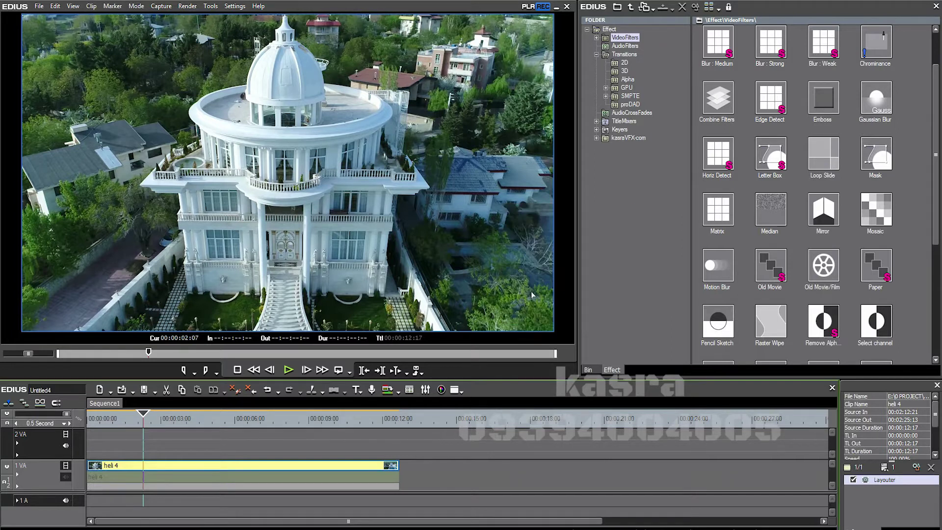
{"action": "right_click", "coordinate": [240, 465]}
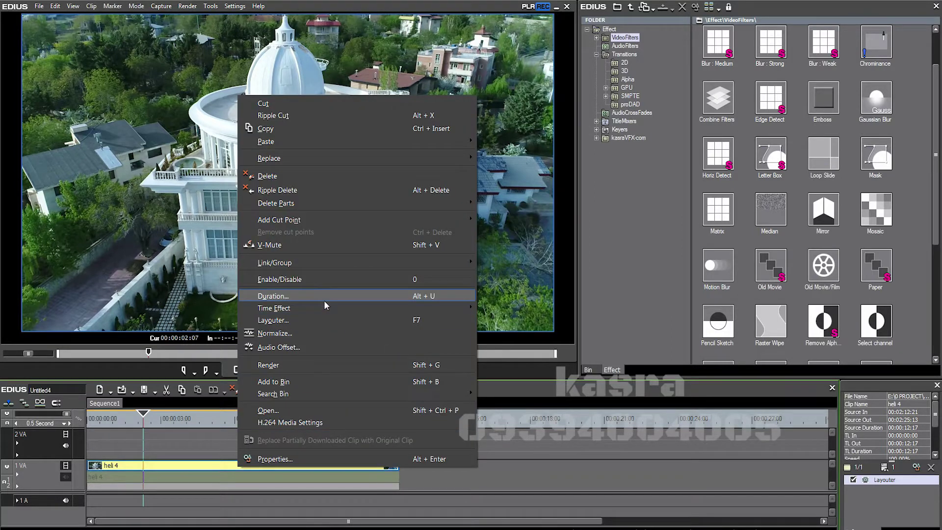
{"action": "mouse_move", "coordinate": [327, 304]}
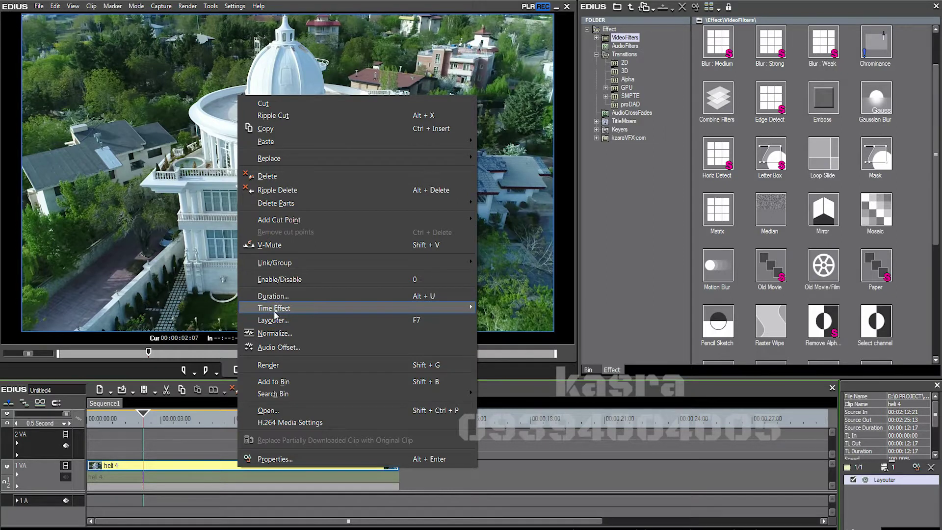
{"action": "left_click", "coordinate": [488, 309]}
{"action": "left_click_drag", "start_coordinate": [545, 205], "coordinate": [416, 190]}
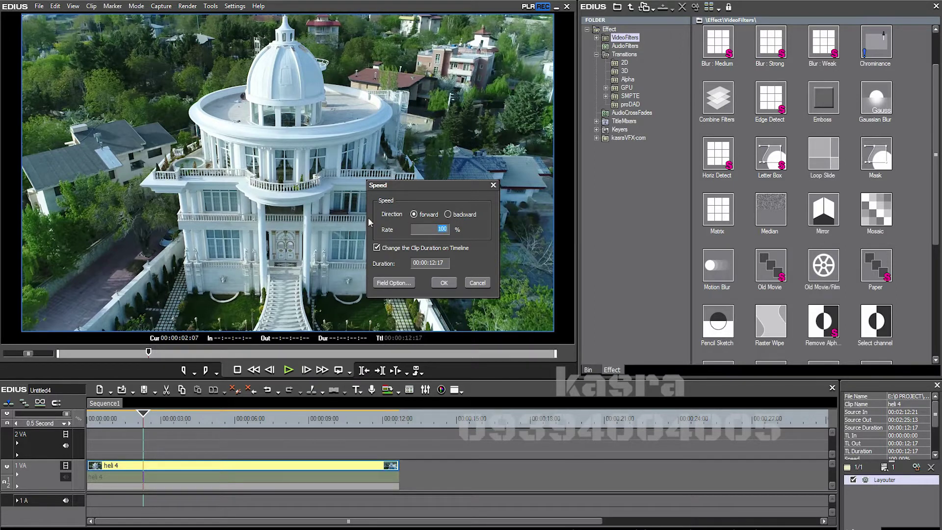
{"action": "left_click", "coordinate": [476, 283]}
Step: Play from the start, stop at 00:00:03:00, and try the clip reversed
{"action": "key", "text": "Home"}
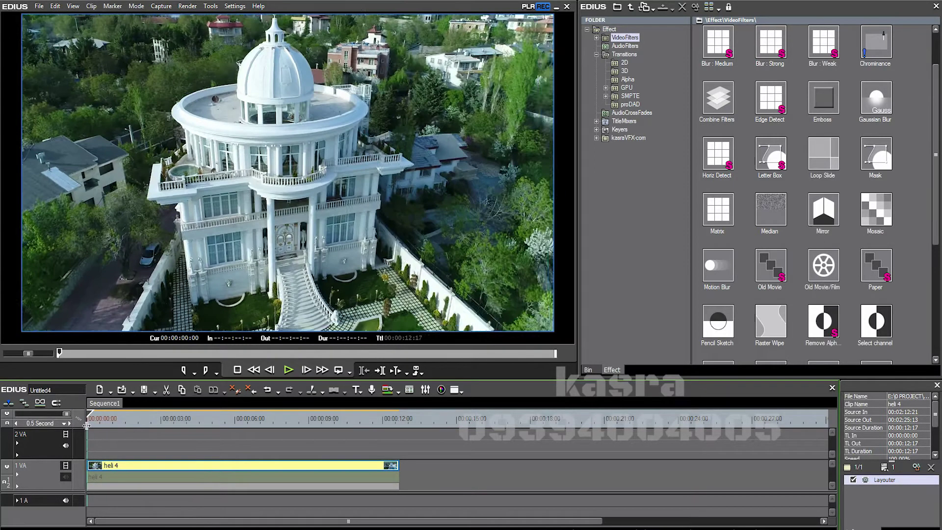
{"action": "key", "text": "space"}
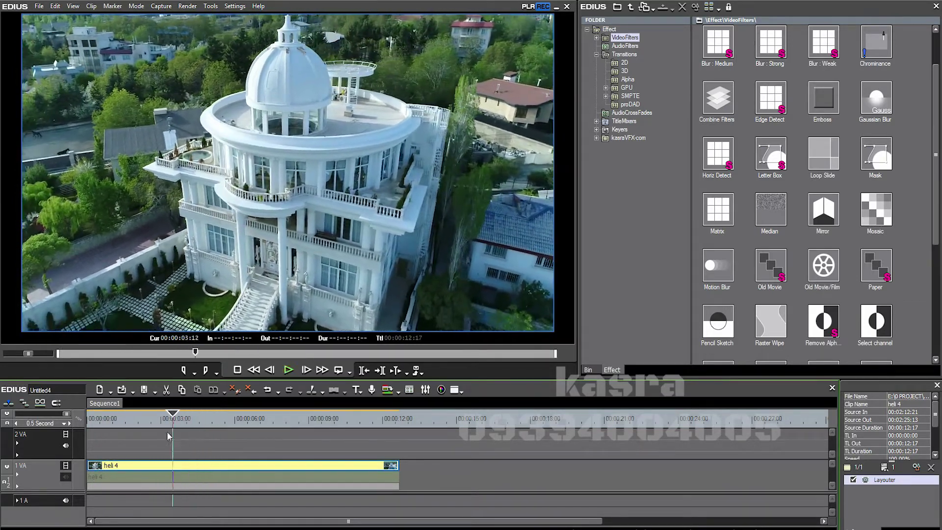
{"action": "left_click", "coordinate": [160, 419]}
{"action": "key", "text": "alt+e"}
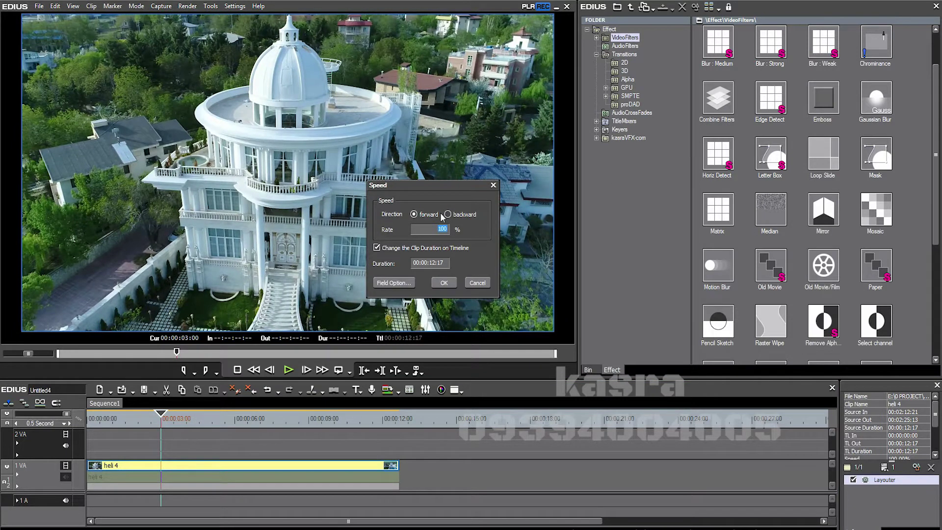
{"action": "left_click", "coordinate": [444, 283]}
{"action": "key", "text": "Home"}
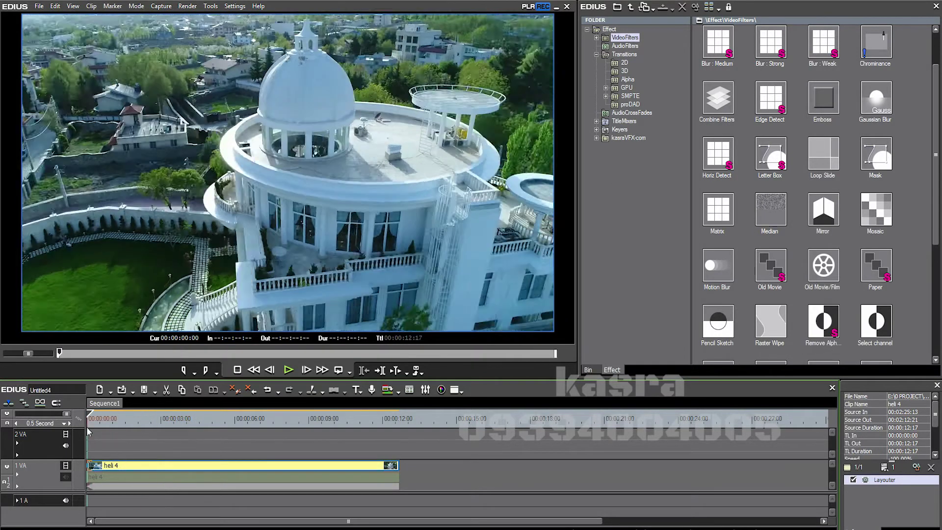
{"action": "key", "text": "space"}
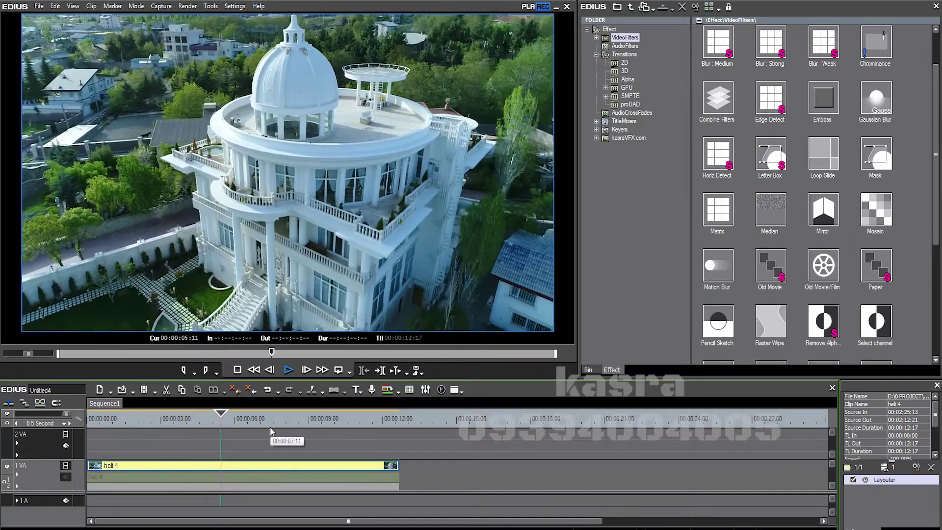
{"action": "key", "text": "space"}
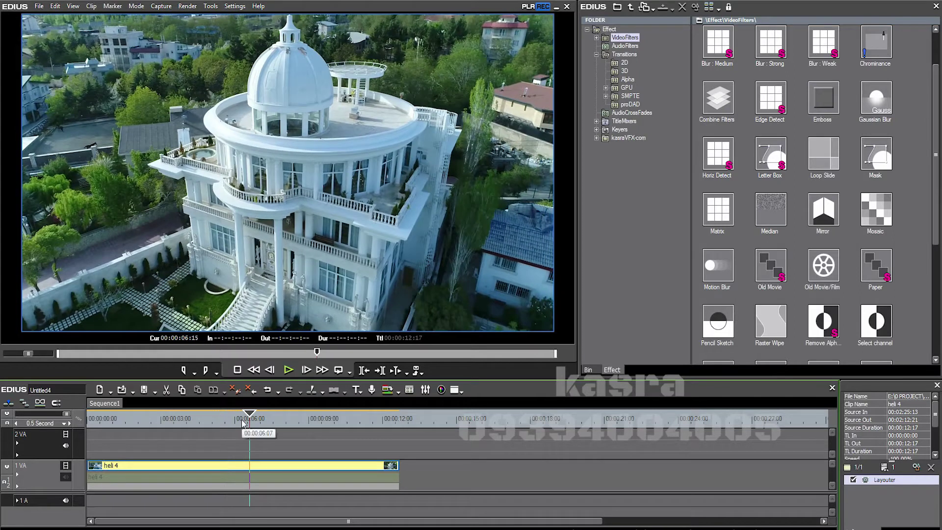
Step: Undo the reversal and range marks, then cut the heli 4 clip at 00:00:05:17
{"action": "key", "text": "z"}
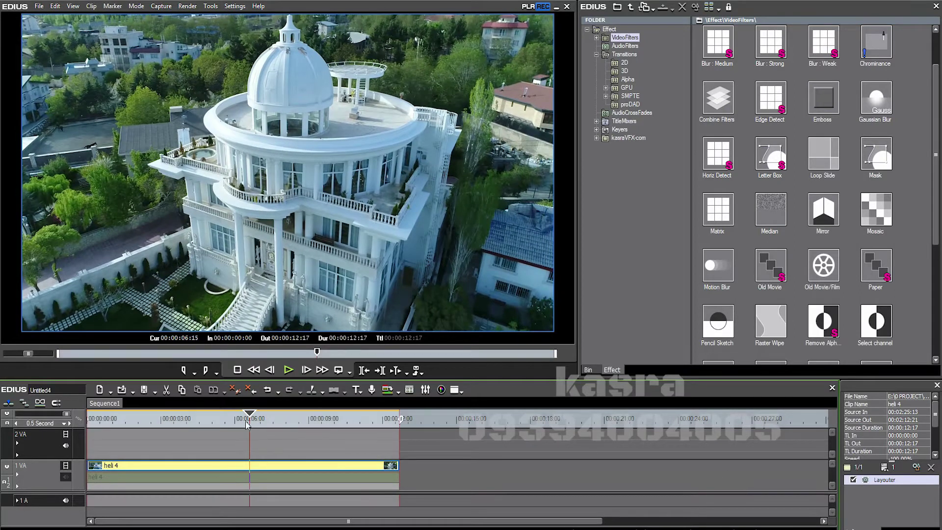
{"action": "left_click_drag", "start_coordinate": [248, 425], "coordinate": [225, 428]}
{"action": "key", "text": "x"}
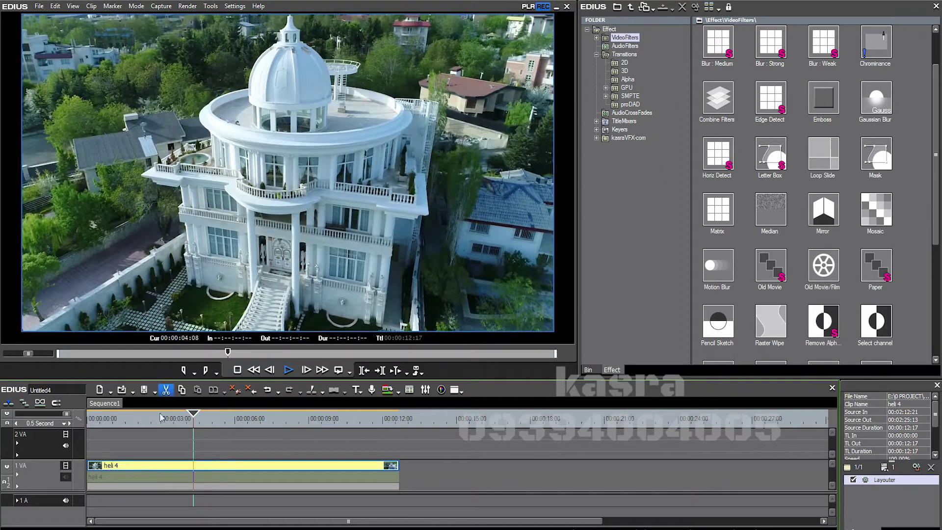
{"action": "left_click_drag", "start_coordinate": [225, 428], "coordinate": [89, 424]}
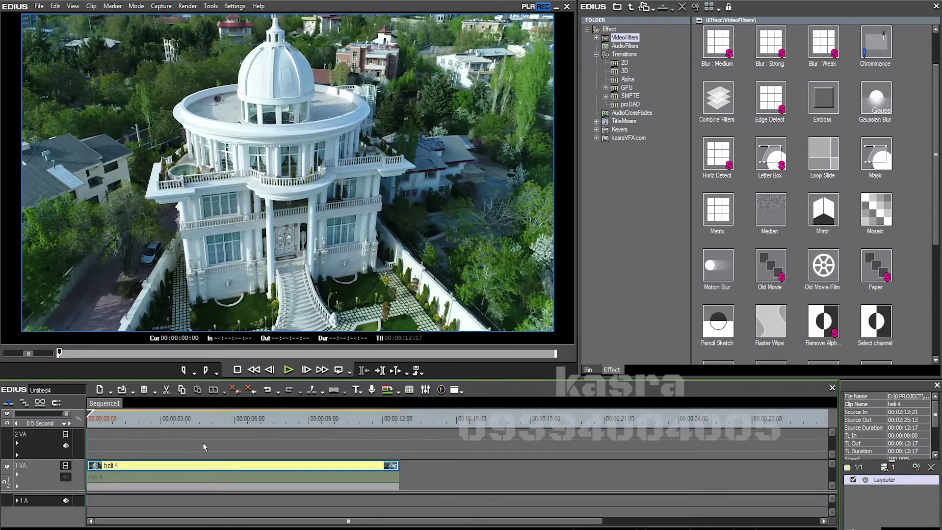
{"action": "key", "text": "space"}
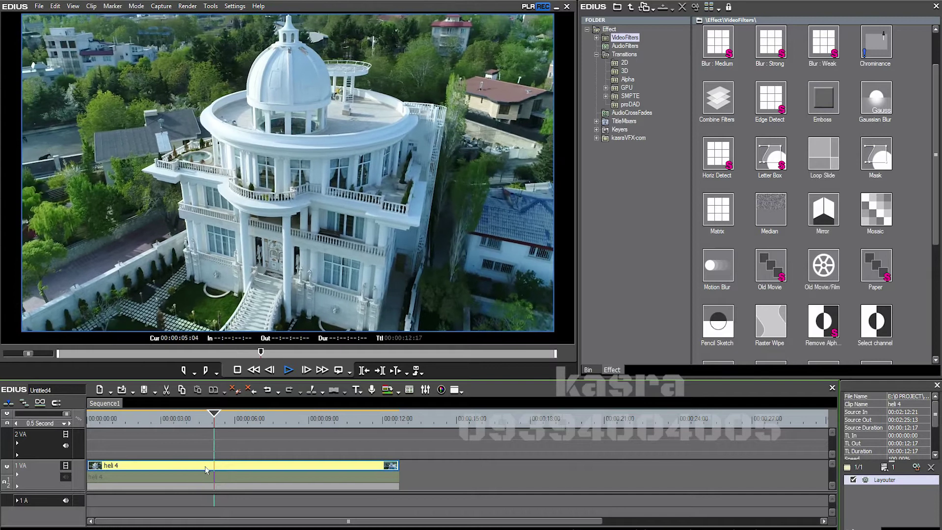
{"action": "key", "text": "m"}
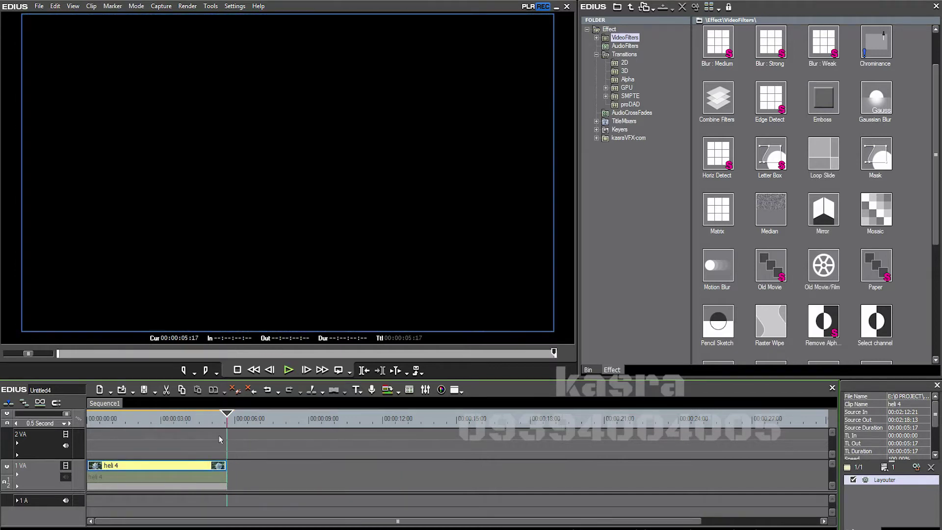
{"action": "left_click", "coordinate": [126, 416]}
Step: Copy the trimmed heli 4 clip and paste it at the clip end, then preview the join
{"action": "left_click_drag", "start_coordinate": [128, 416], "coordinate": [153, 417]}
{"action": "right_click", "coordinate": [170, 464]}
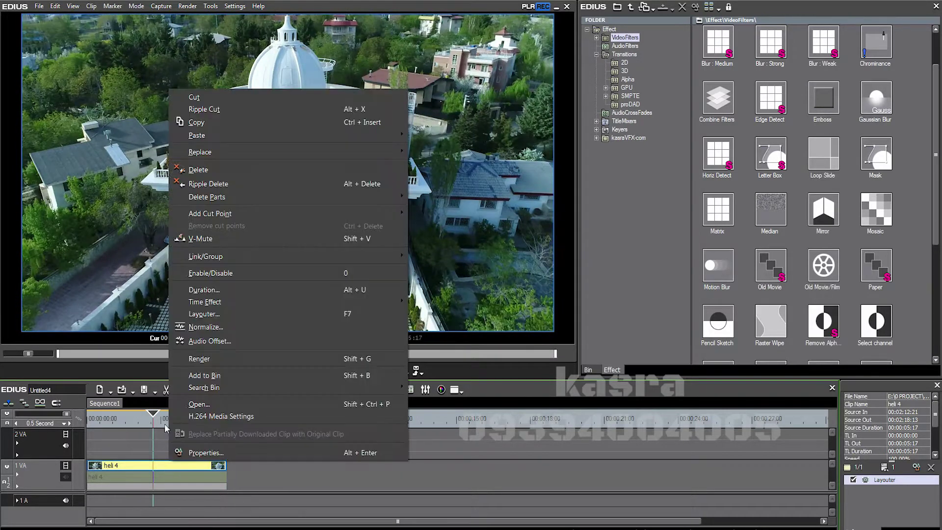
{"action": "left_click", "coordinate": [206, 121]}
{"action": "key", "text": "End"}
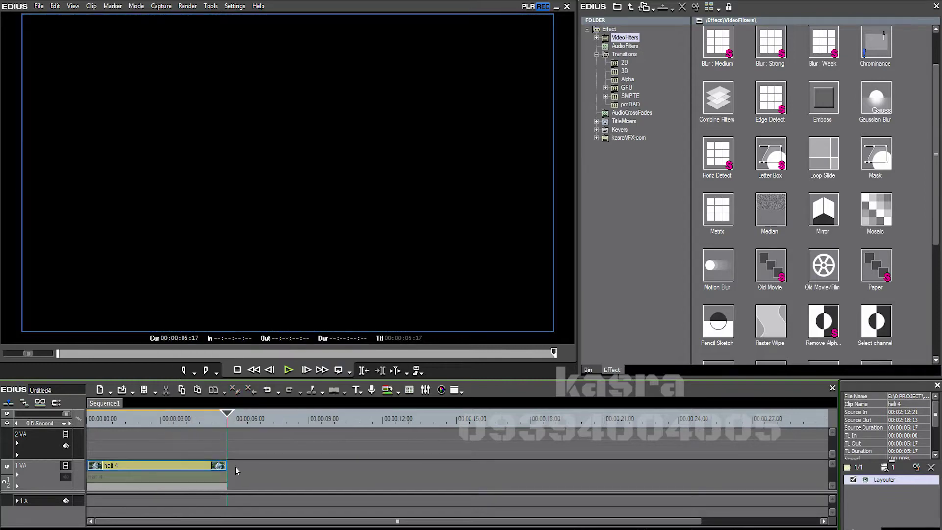
{"action": "right_click", "coordinate": [240, 471]}
{"action": "left_click", "coordinate": [265, 372]}
{"action": "left_click_drag", "start_coordinate": [208, 422], "coordinate": [208, 446]}
{"action": "key", "text": "space"}
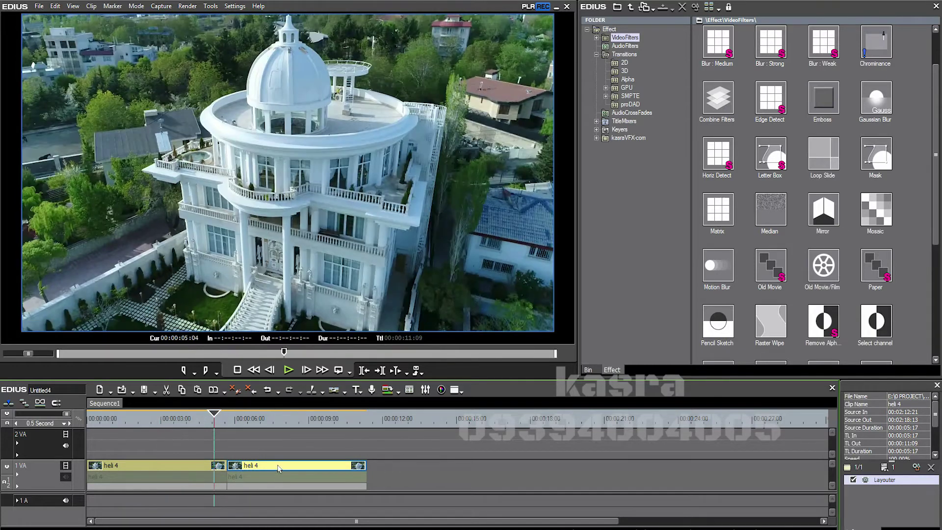
Step: Set the second heli 4 copy to play Backward and review the join at 00:00:04:24
{"action": "left_click", "coordinate": [269, 420]}
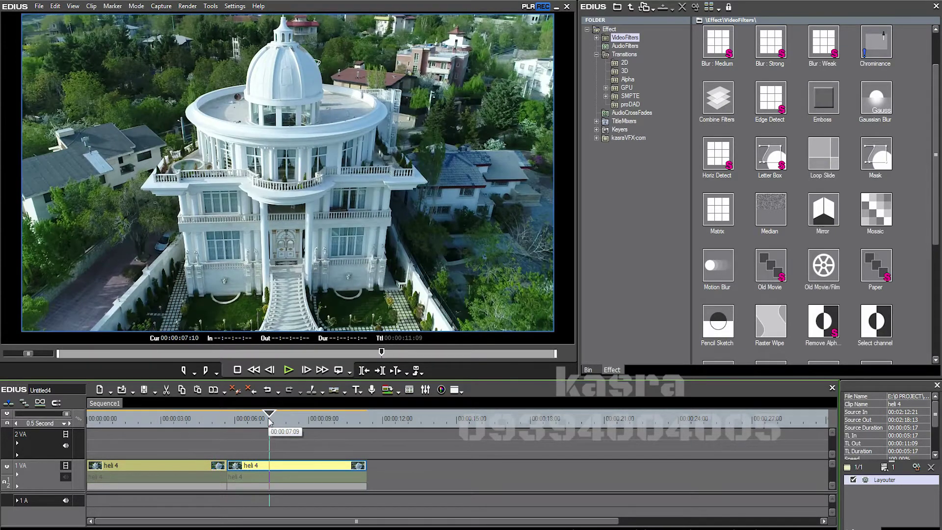
{"action": "key", "text": "alt+e"}
{"action": "left_click", "coordinate": [448, 214]}
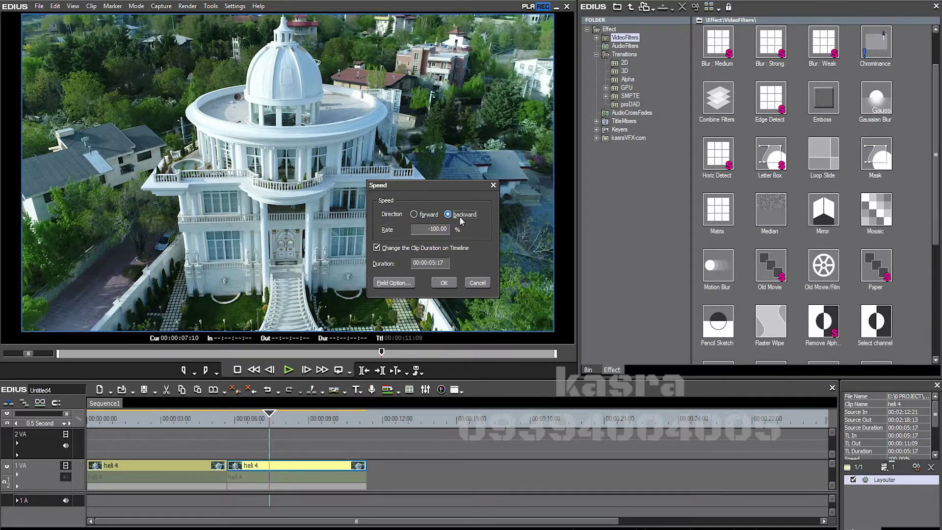
{"action": "left_click", "coordinate": [442, 283]}
{"action": "left_click", "coordinate": [173, 418]}
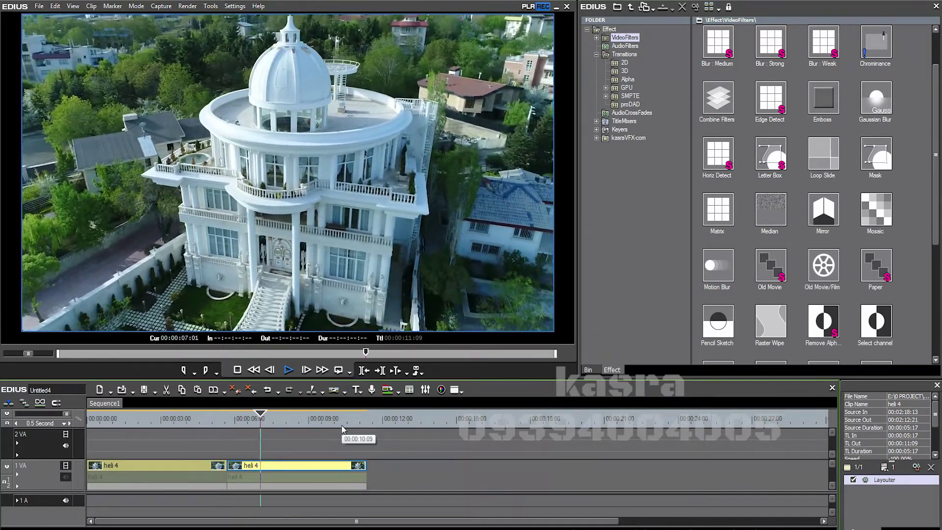
{"action": "left_click", "coordinate": [210, 448]}
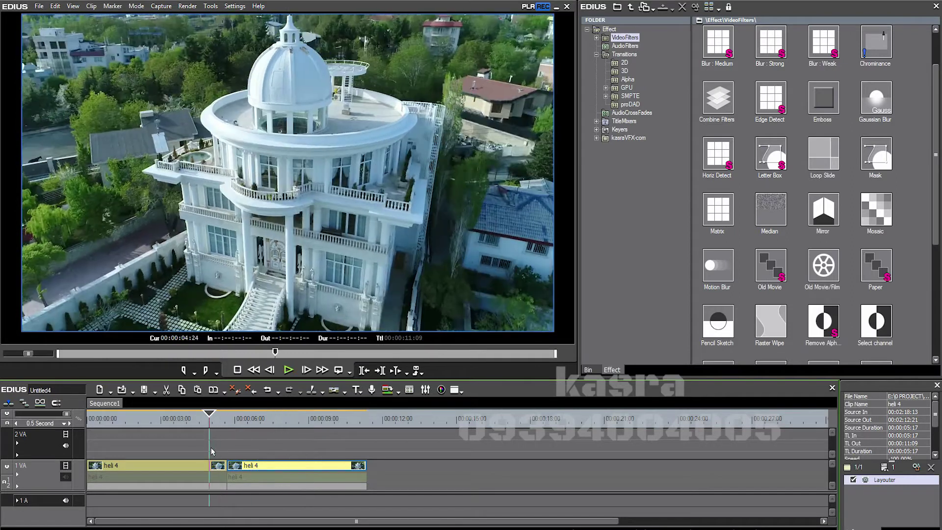
Step: Change the second copy's speed rate to -200 and play back the timeline
{"action": "key", "text": "alt+e"}
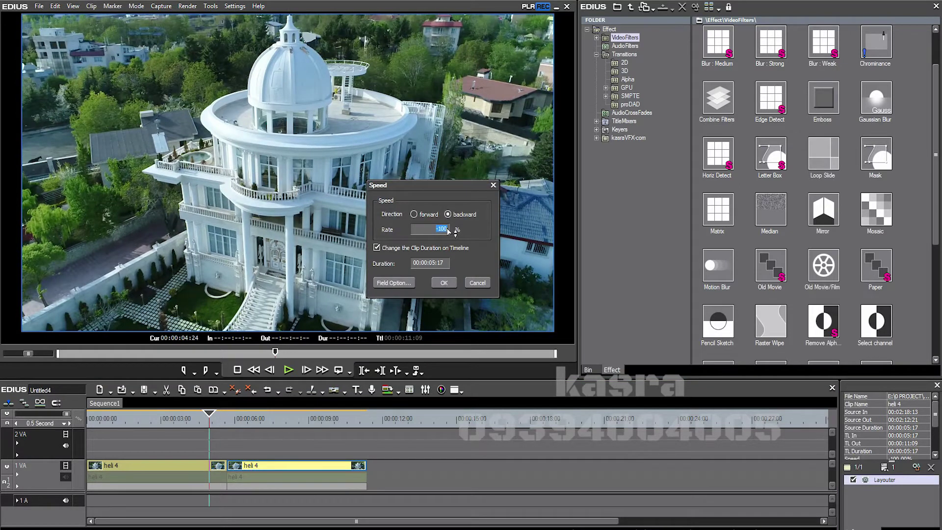
{"action": "left_click", "coordinate": [442, 231]}
{"action": "type", "text": "-200"}
{"action": "left_click", "coordinate": [447, 283]}
{"action": "key", "text": "space"}
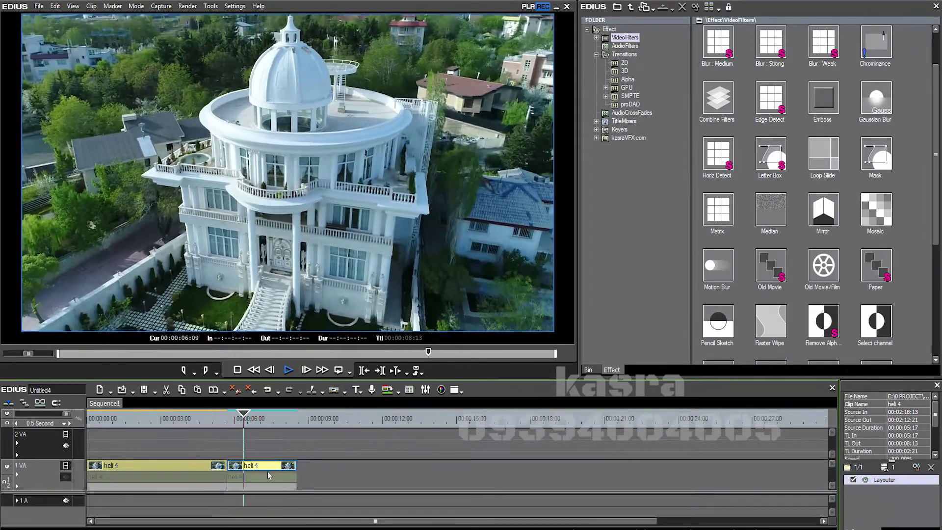
Step: Trim the reversed clip to end at 06:23, undoing an accidental paste
{"action": "key", "text": "alt+n"}
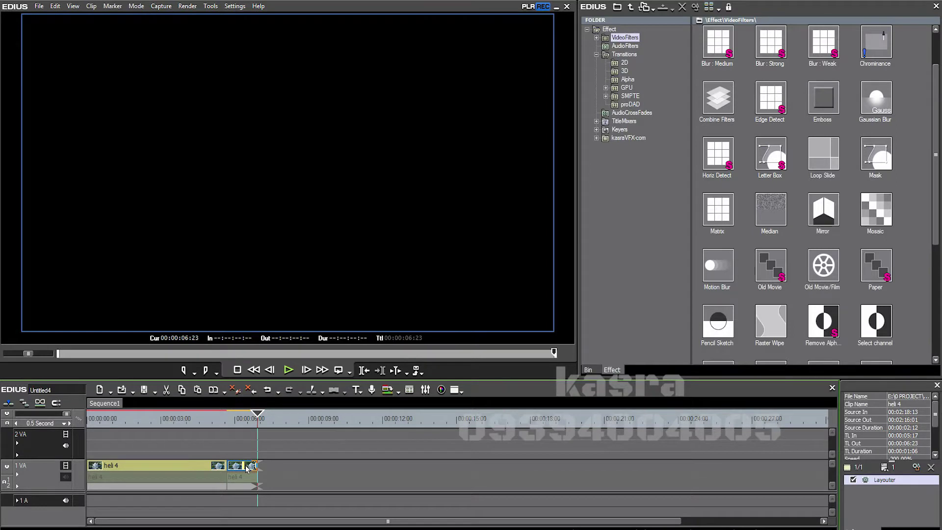
{"action": "left_click_drag", "start_coordinate": [246, 468], "coordinate": [267, 459]}
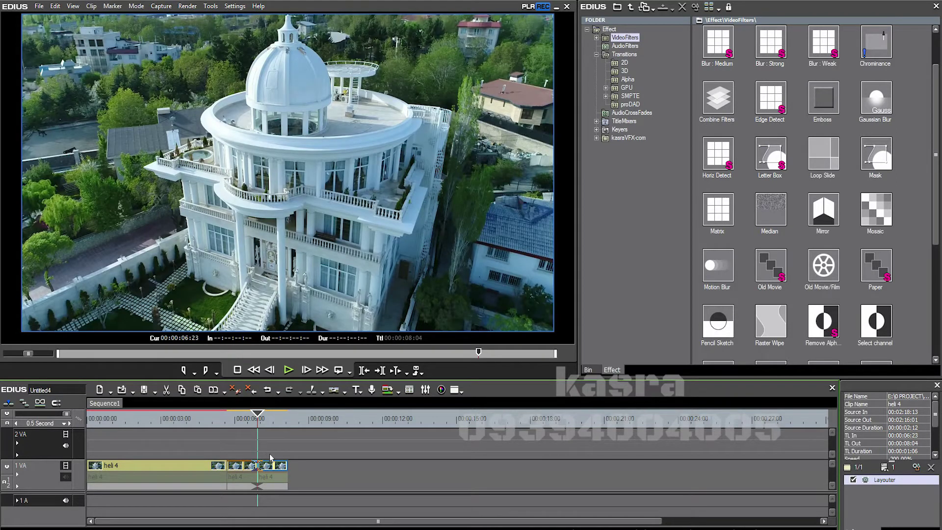
{"action": "key", "text": "ctrl+z"}
Step: Copy the reversed clip and paste it directly after itself
{"action": "left_click", "coordinate": [243, 420]}
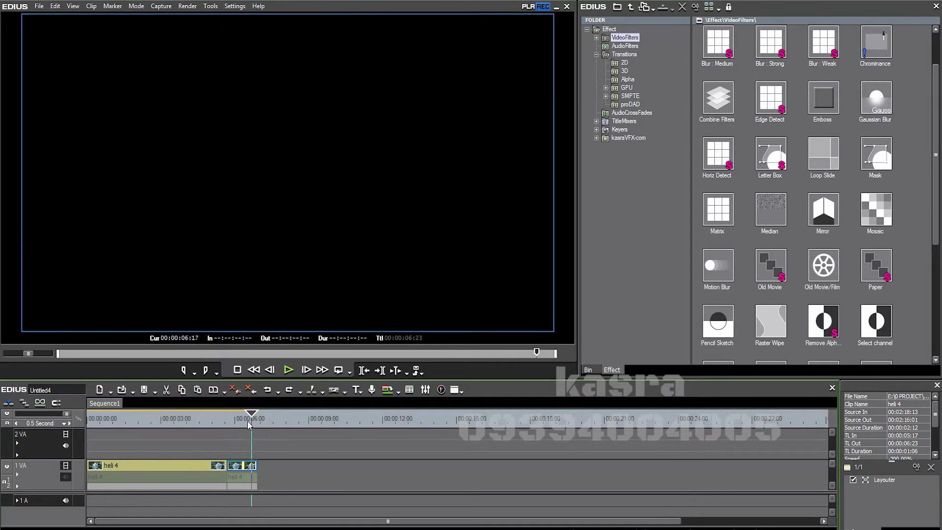
{"action": "left_click", "coordinate": [253, 425]}
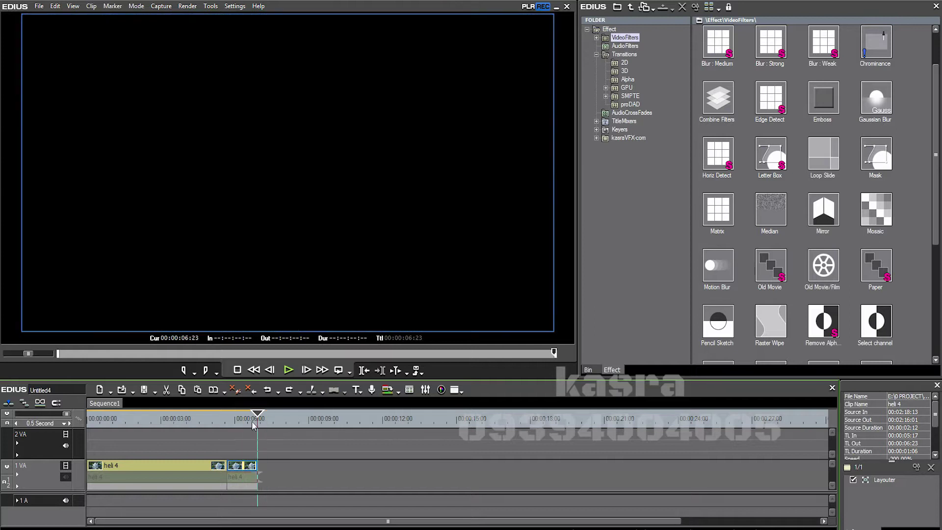
{"action": "right_click", "coordinate": [246, 469]}
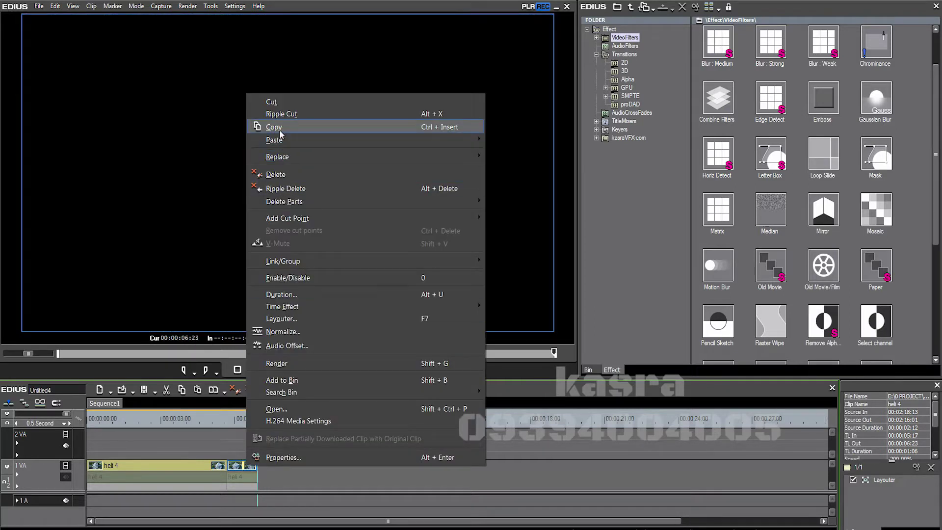
{"action": "left_click", "coordinate": [275, 124]}
{"action": "right_click", "coordinate": [279, 477]}
{"action": "left_click", "coordinate": [314, 378]}
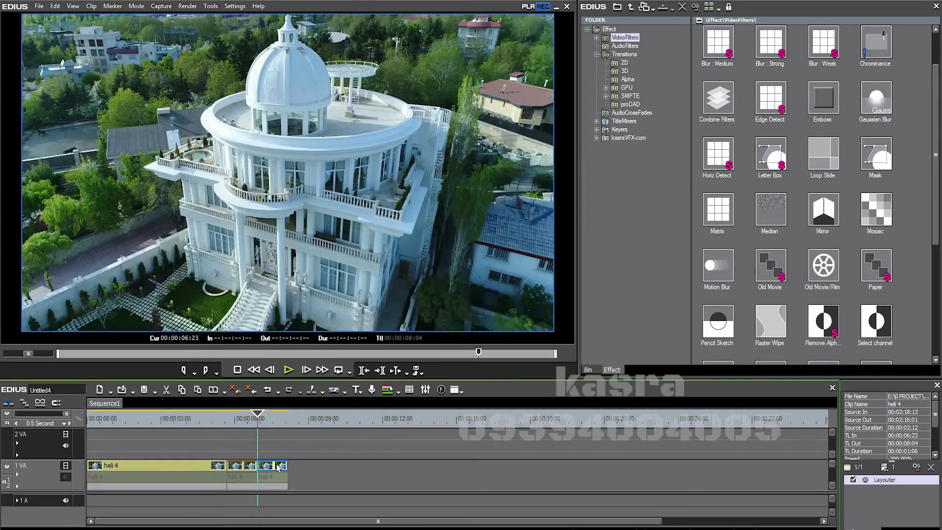
Step: Switch the pasted third clip's speed to Forward and return the playhead to 3:15
{"action": "key", "text": "alt+e"}
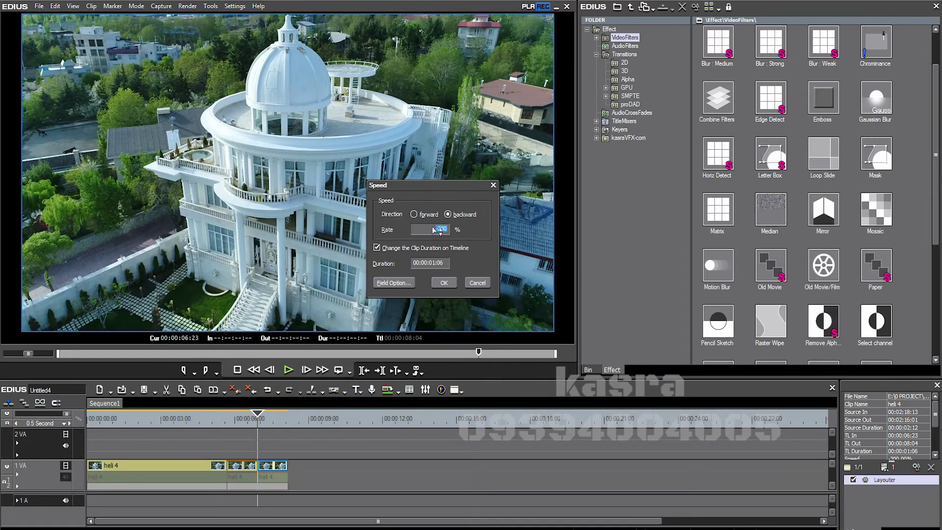
{"action": "left_click", "coordinate": [414, 214]}
{"action": "left_click", "coordinate": [424, 232]}
{"action": "left_click", "coordinate": [443, 282]}
{"action": "left_click_drag", "start_coordinate": [257, 415], "coordinate": [178, 423]}
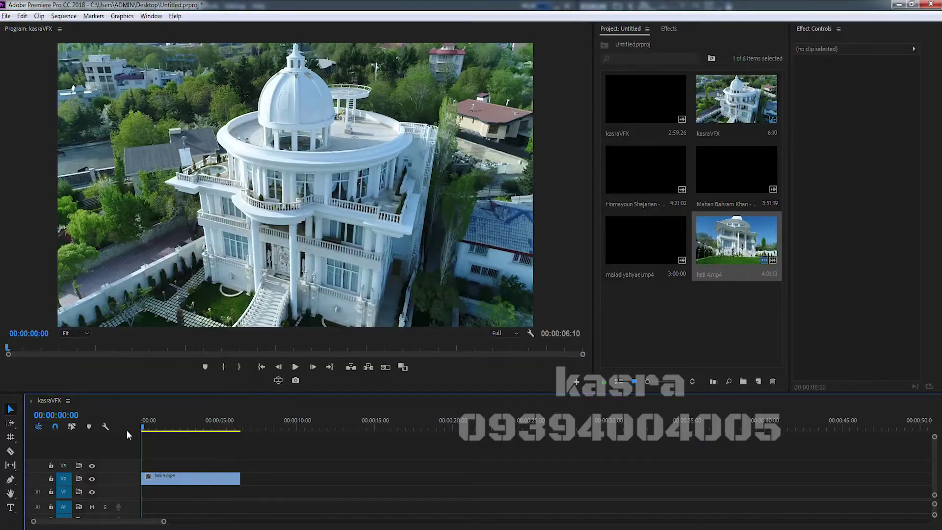
Step: Split the V2 heli 4.mp4 clip at 00:00:02:03 and delete the part after it
{"action": "key", "text": "equal"}
{"action": "left_click", "coordinate": [172, 421]}
{"action": "key", "text": "space"}
{"action": "key", "text": "space"}
{"action": "left_click", "coordinate": [278, 479]}
{"action": "left_click_drag", "start_coordinate": [198, 426], "coordinate": [273, 426]}
{"action": "key", "text": "ctrl+k"}
{"action": "left_click", "coordinate": [330, 479]}
{"action": "key", "text": "Delete"}
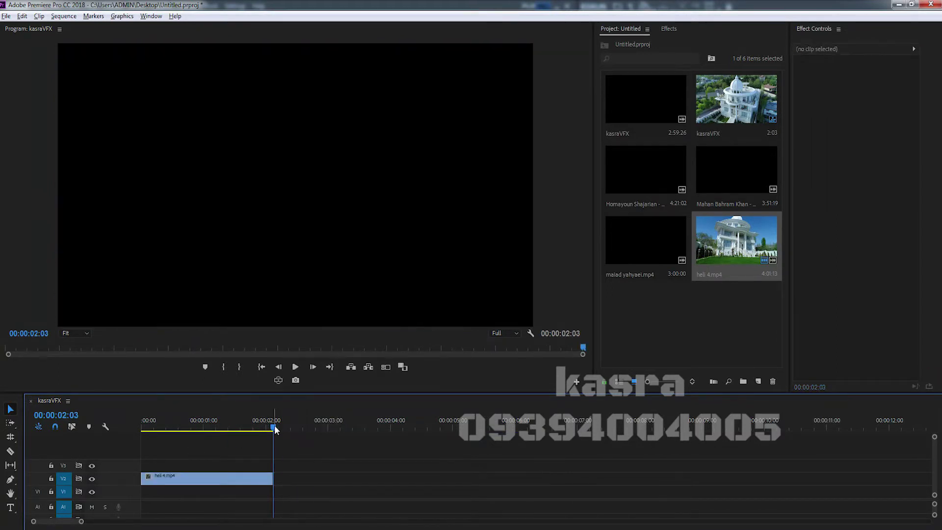
Step: Check the trimmed clip's context menus, then paste a copy after it
{"action": "right_click", "coordinate": [251, 473]}
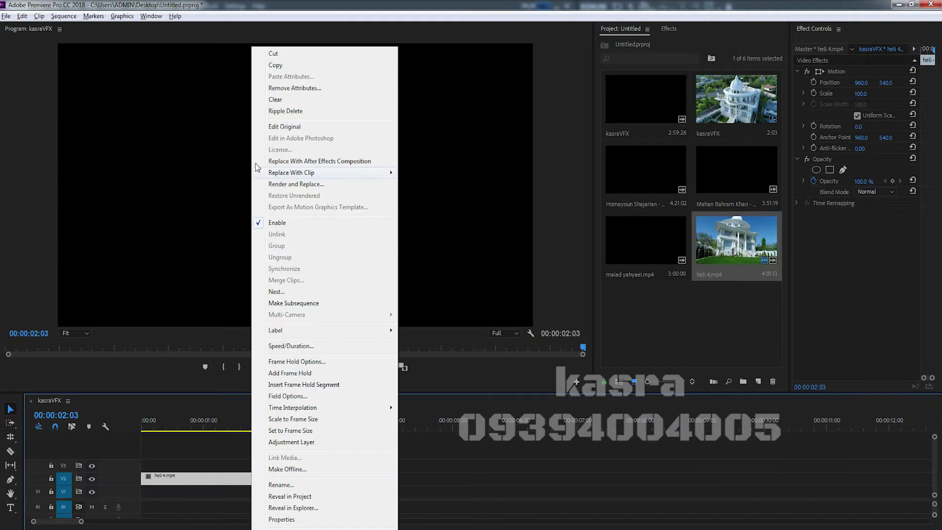
{"action": "key", "text": "Escape"}
{"action": "left_click", "coordinate": [285, 480]}
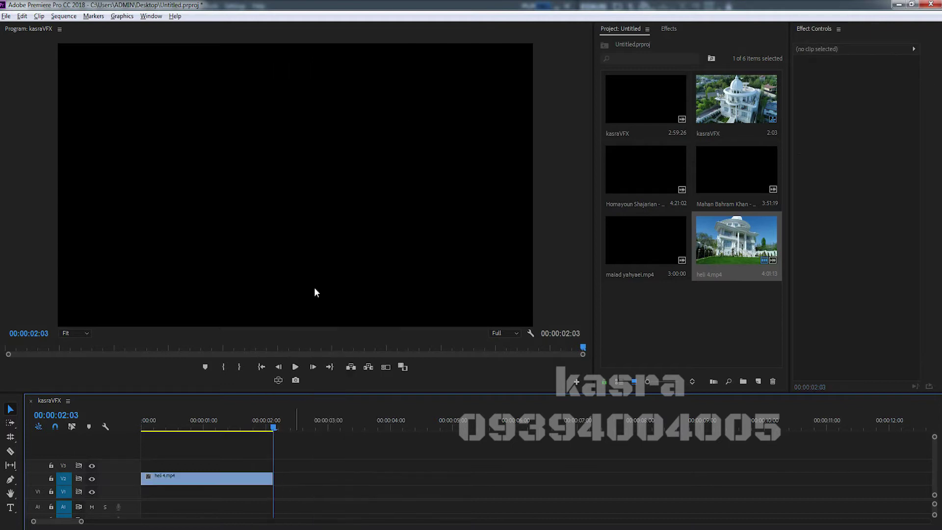
{"action": "right_click", "coordinate": [276, 480]}
{"action": "left_click", "coordinate": [438, 464]}
{"action": "key", "text": "ctrl+v"}
Step: Give the pasted copy Reverse Speed at 250% and play the sequence
{"action": "right_click", "coordinate": [292, 478]}
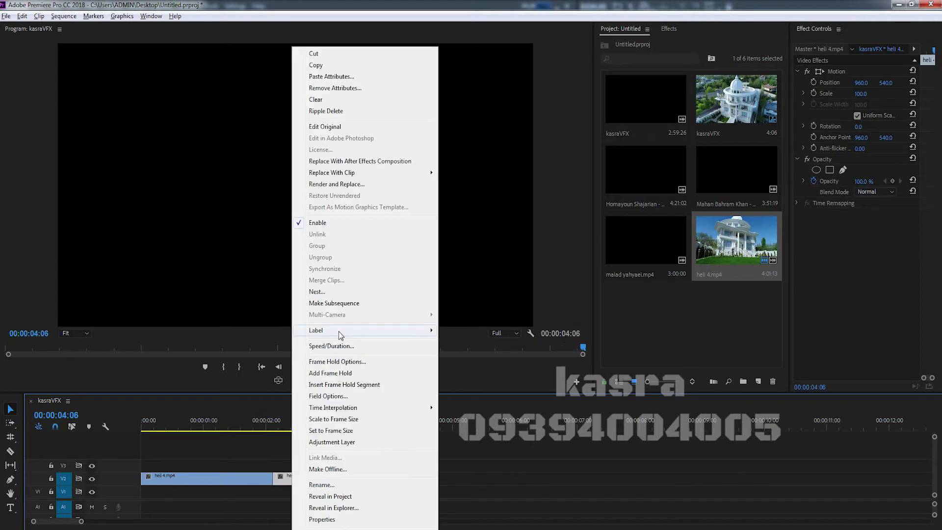
{"action": "left_click", "coordinate": [337, 347]}
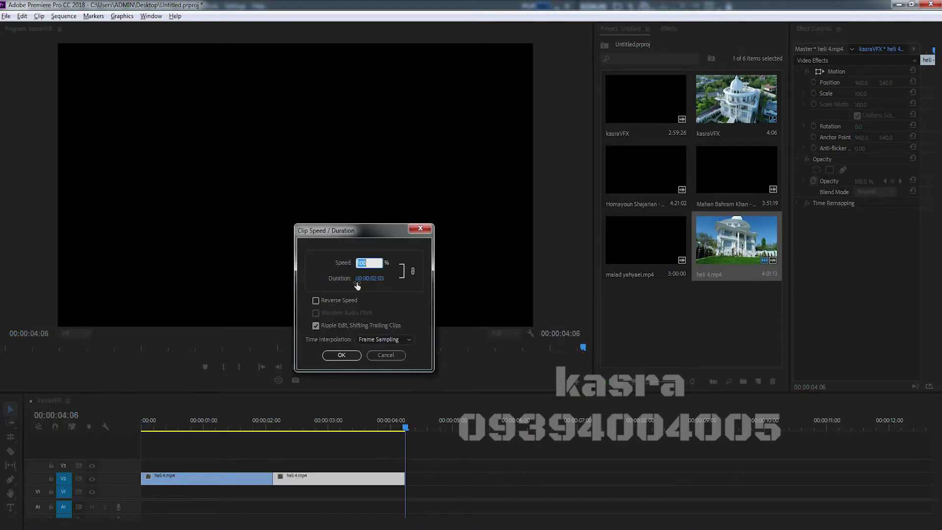
{"action": "left_click", "coordinate": [316, 301]}
{"action": "type", "text": "250"}
{"action": "left_click", "coordinate": [341, 356]}
{"action": "key", "text": "space"}
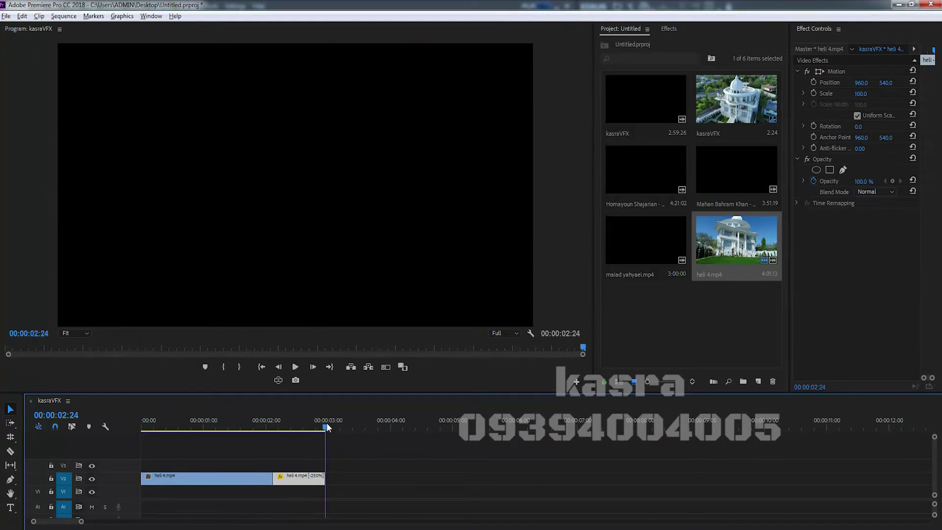
Step: Copy the reversed clip and paste it after itself as a third copy
{"action": "right_click", "coordinate": [310, 480]}
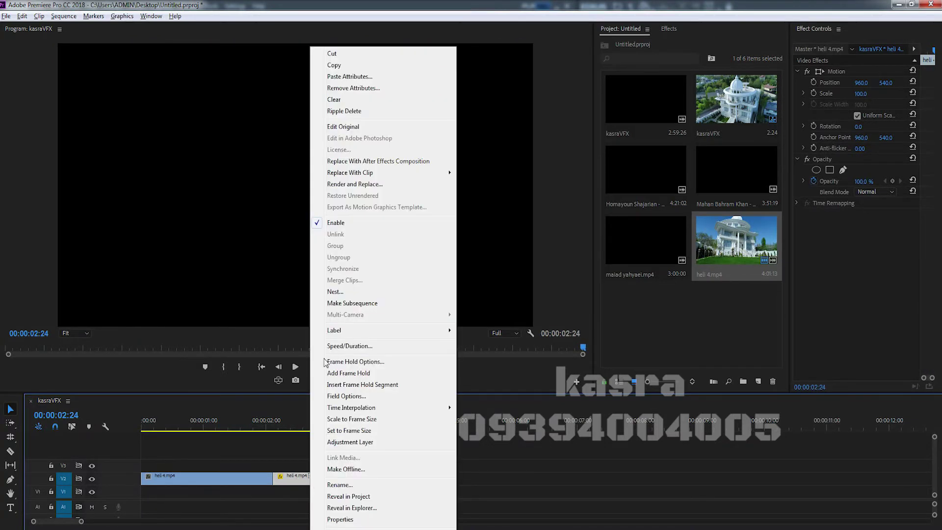
{"action": "left_click", "coordinate": [336, 73]}
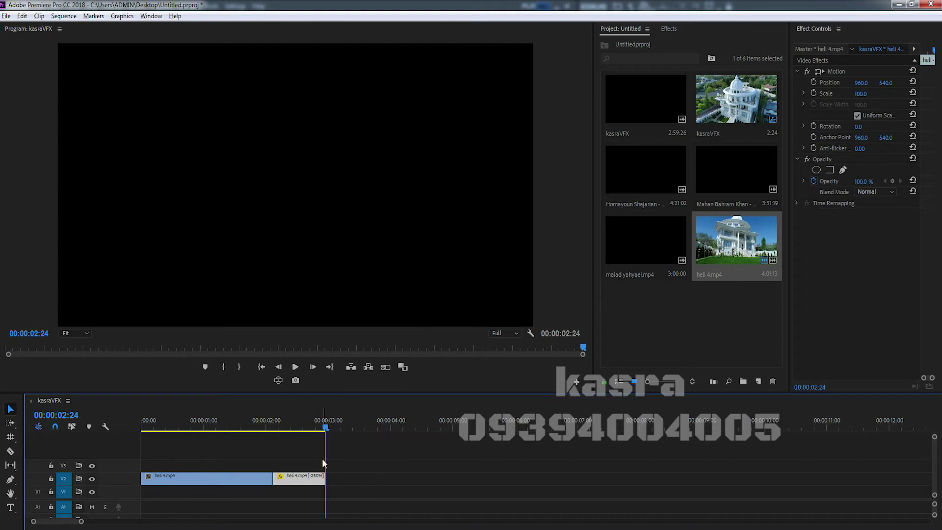
{"action": "key", "text": "ctrl+v"}
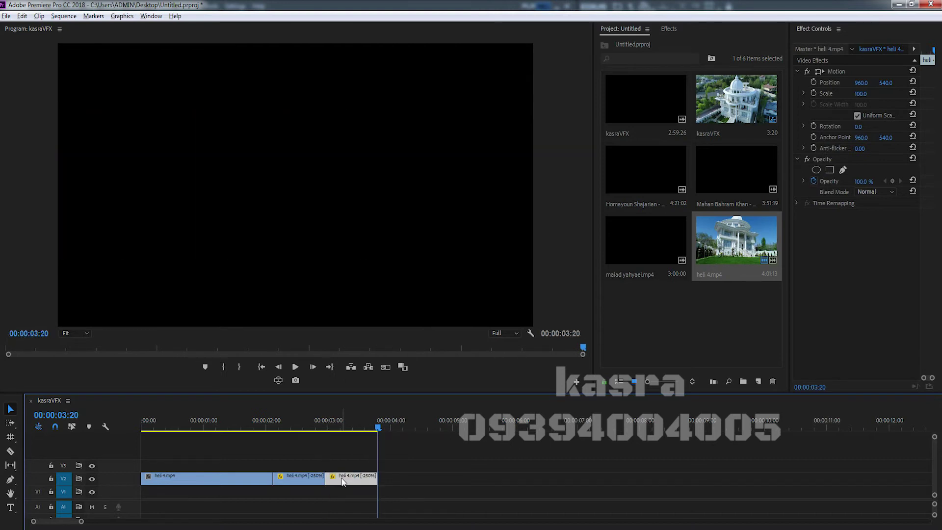
Step: Untick Reverse Speed on the third copy, then reopen its speed settings
{"action": "right_click", "coordinate": [343, 482]}
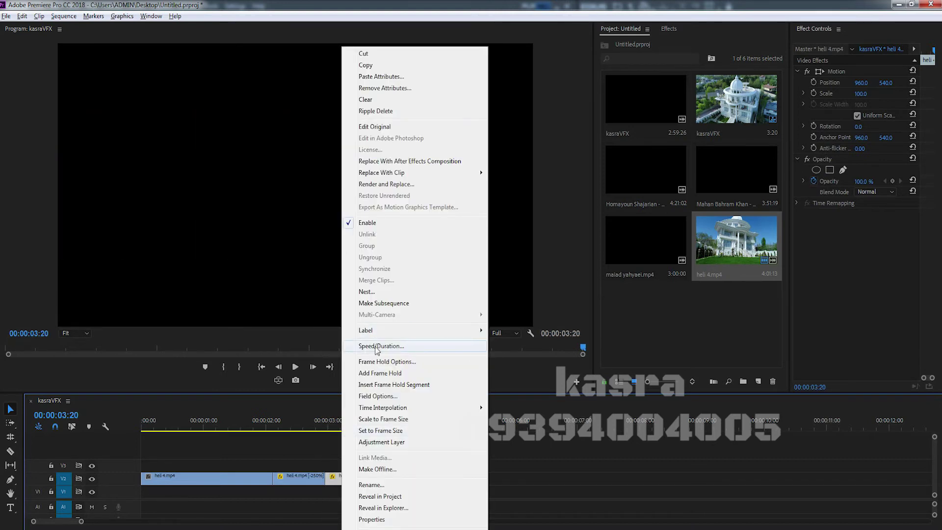
{"action": "left_click", "coordinate": [373, 345]}
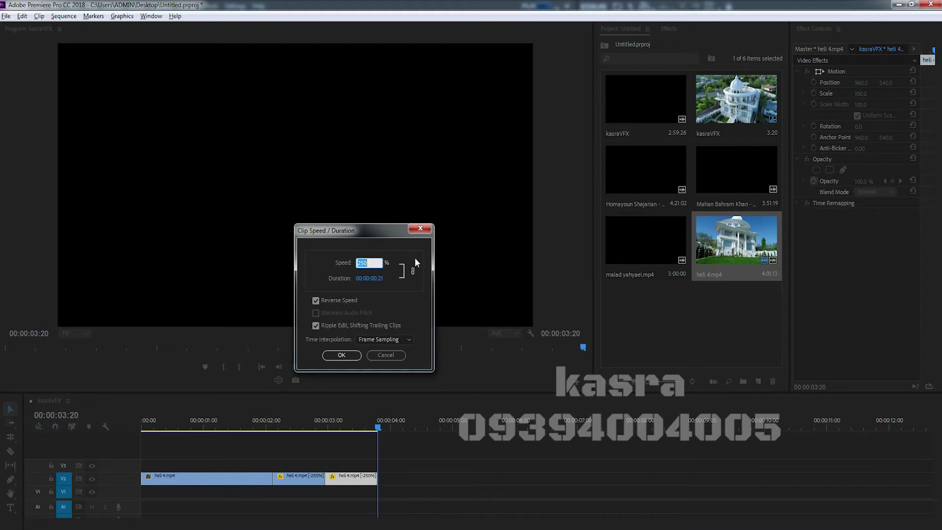
{"action": "left_click", "coordinate": [316, 300]}
{"action": "left_click", "coordinate": [342, 354]}
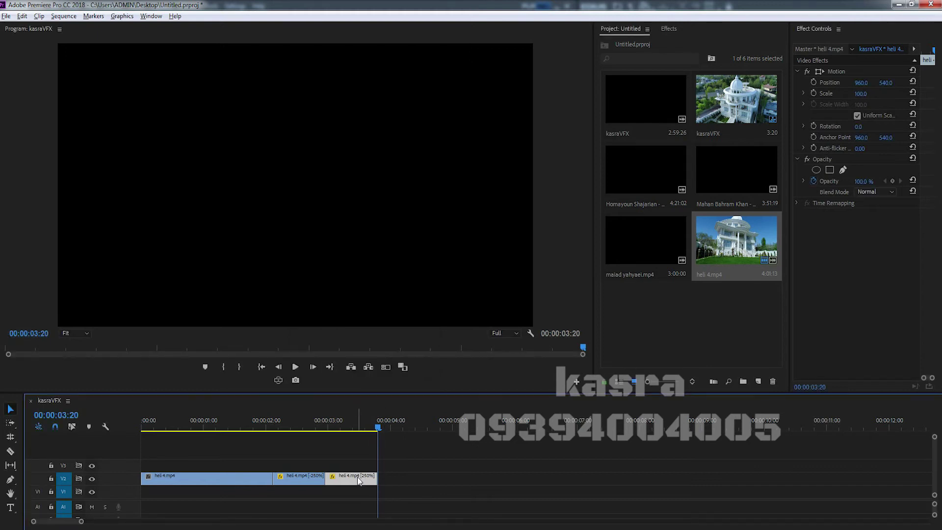
{"action": "key", "text": "ctrl+r"}
Step: Set the third clip to 100% speed, play it, then scrub back to 00:00:01:06
{"action": "type", "text": "100"}
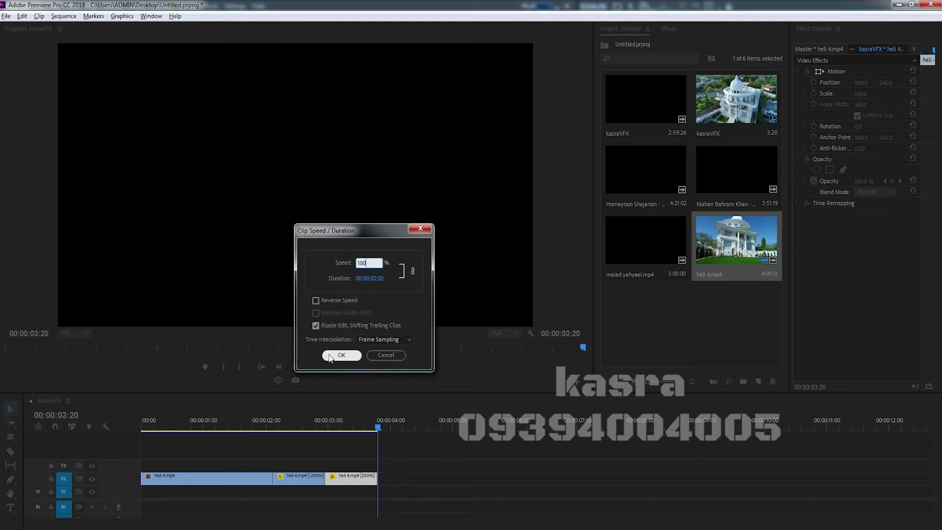
{"action": "left_click", "coordinate": [342, 354]}
{"action": "key", "text": "space"}
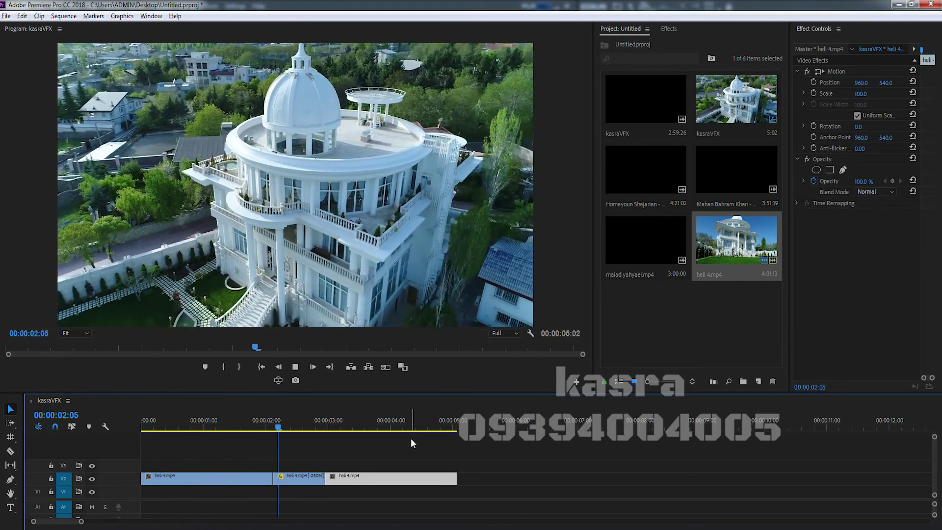
{"action": "left_click_drag", "start_coordinate": [395, 425], "coordinate": [218, 426]}
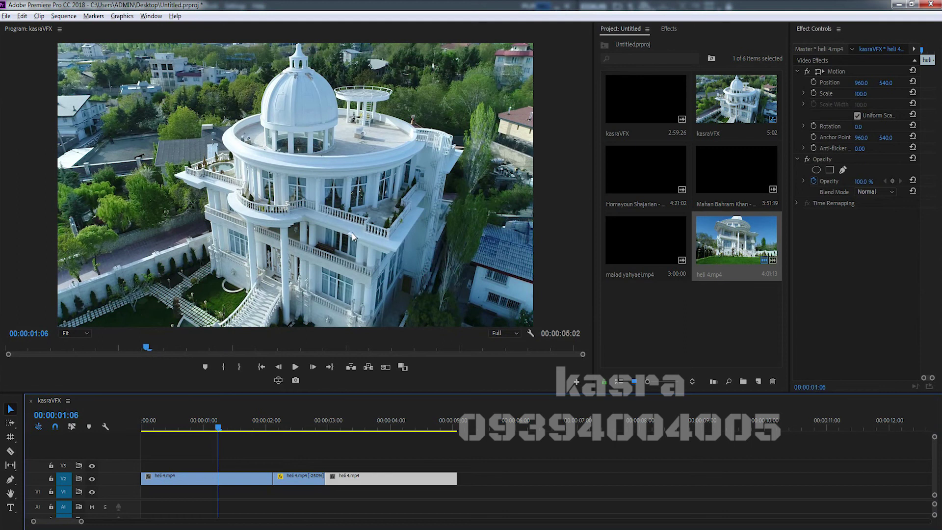